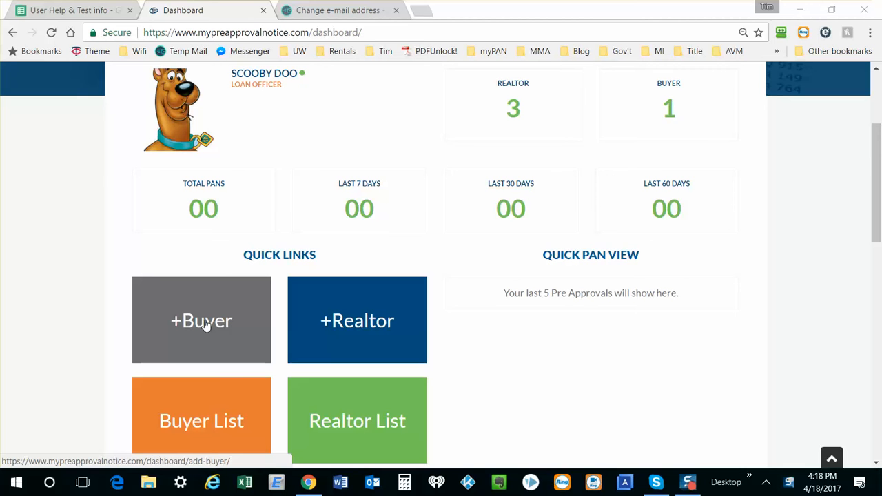
Step: Start adding a buyer and fill the buyer information from the first saved autofill profile matching the entered first name
left_click(205, 325)
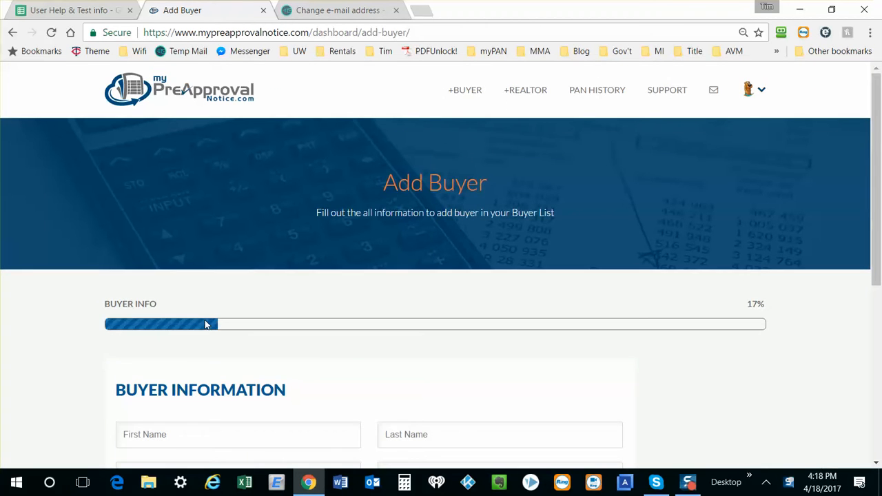
scroll(205, 321, "down", 2)
left_click(200, 279)
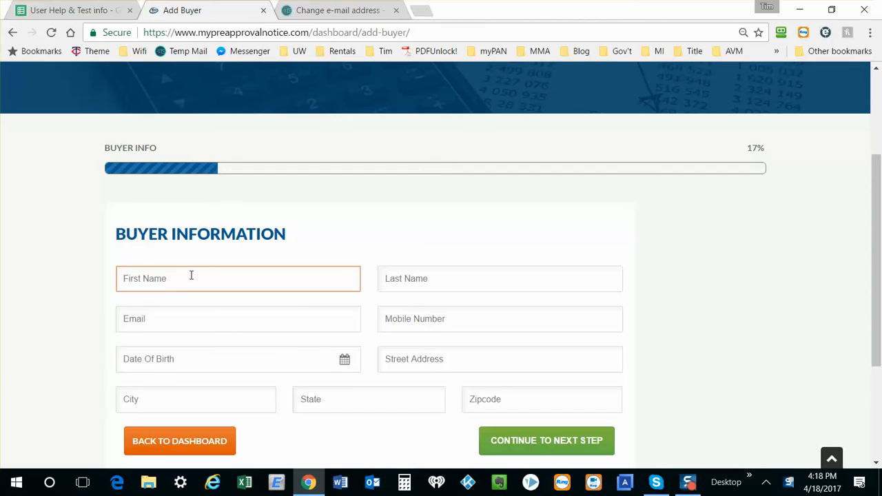
type("Sha")
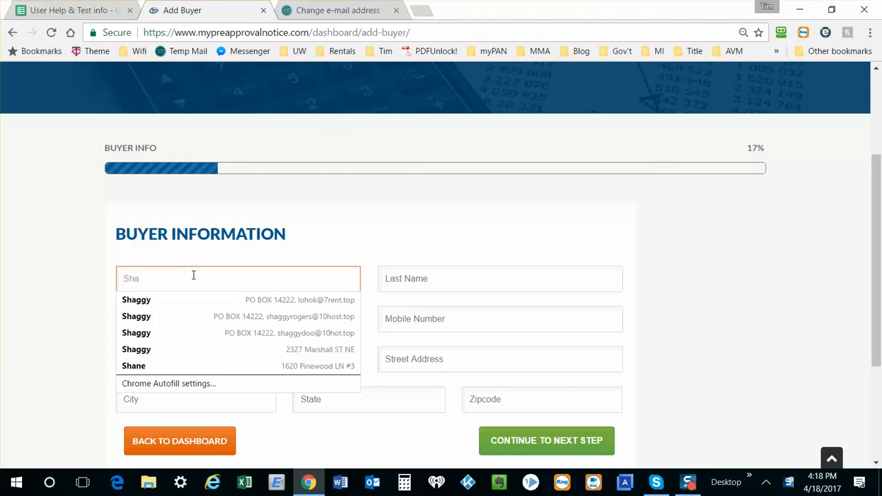
key("Down")
key("Return")
key("Tab")
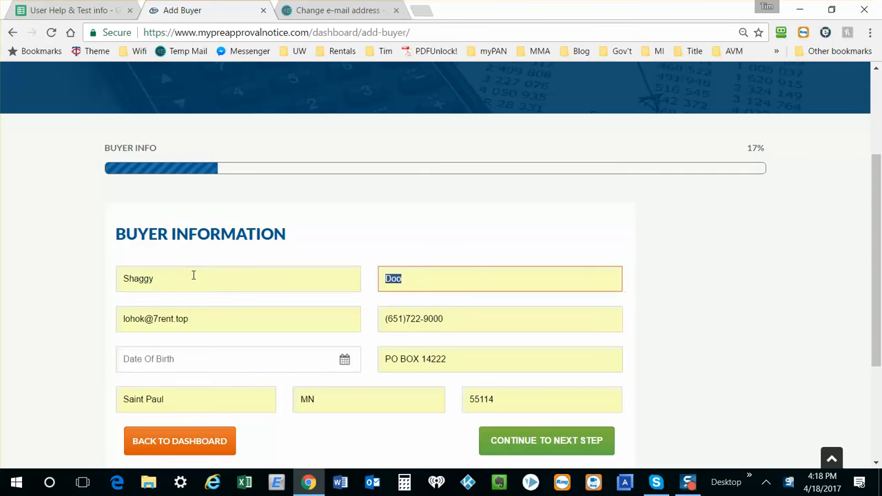
Step: Replace the buyer's e-mail with the temporary address copied from the Temp Mail page
key("Tab")
key("BackSpace")
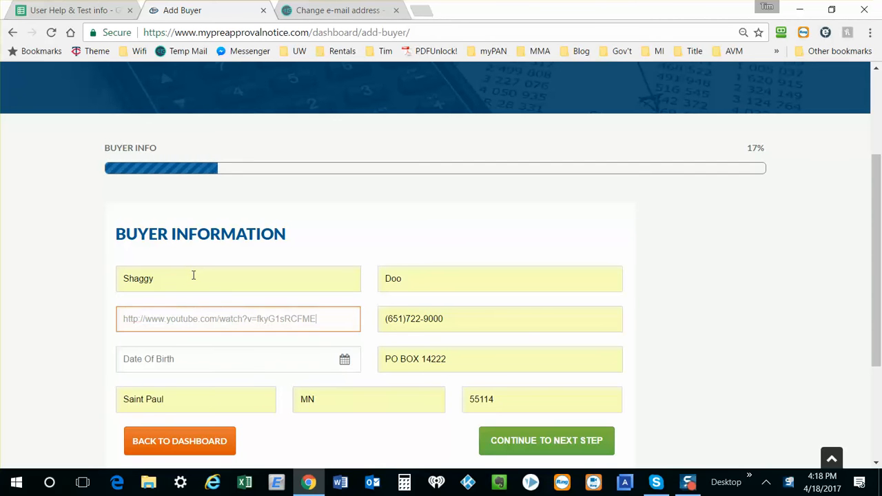
key("BackSpace")
key("BackSpace")
key("BackSpace")
key("BackSpace")
key("BackSpace")
key("BackSpace")
key("BackSpace")
key("BackSpace")
key("BackSpace")
key("BackSpace")
key("BackSpace")
key("BackSpace")
key("BackSpace")
key("BackSpace")
key("BackSpace")
key("BackSpace")
key("BackSpace")
key("BackSpace")
key("BackSpace")
key("BackSpace")
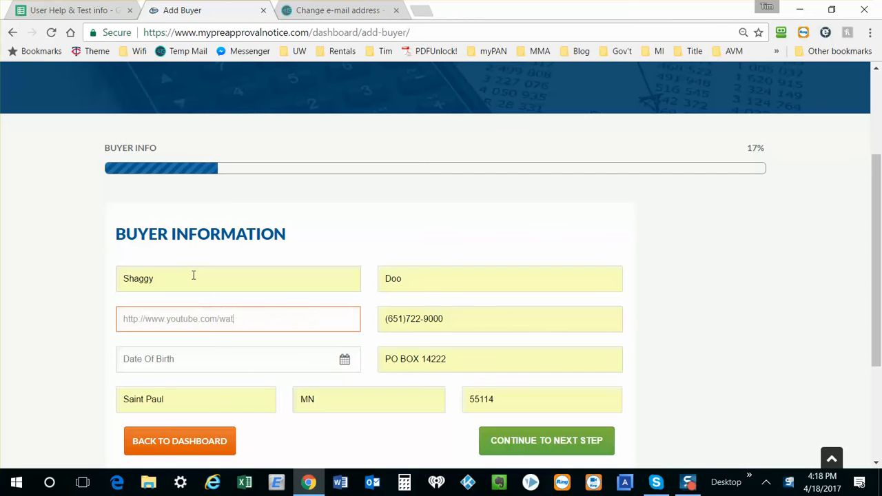
left_click(310, 10)
left_click(130, 154)
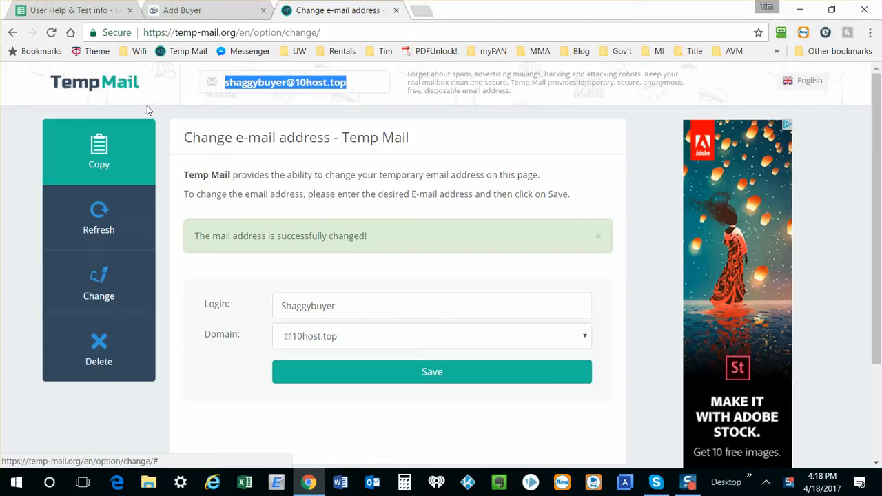
left_click(222, 10)
left_click(161, 315)
key("ctrl+v")
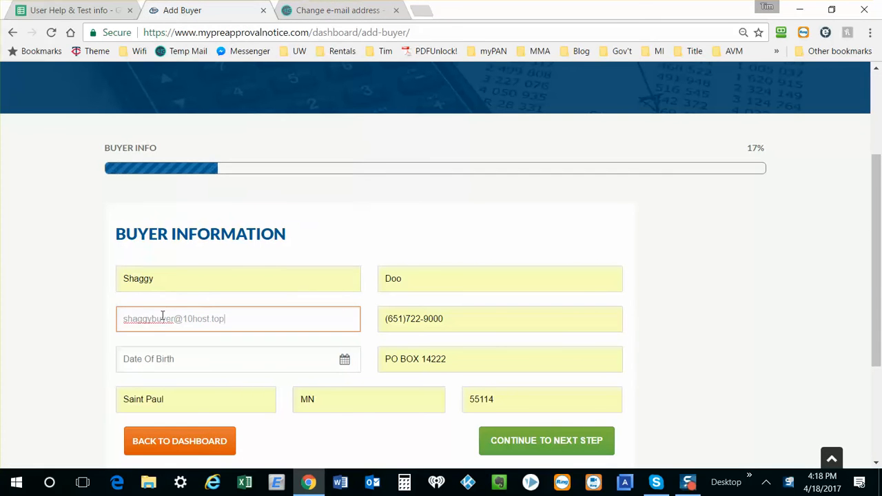
Step: Pick the buyer's date of birth from the calendar and proceed past the co-borrower information, leaving it blank
key("Tab")
key("Tab")
key("Tab")
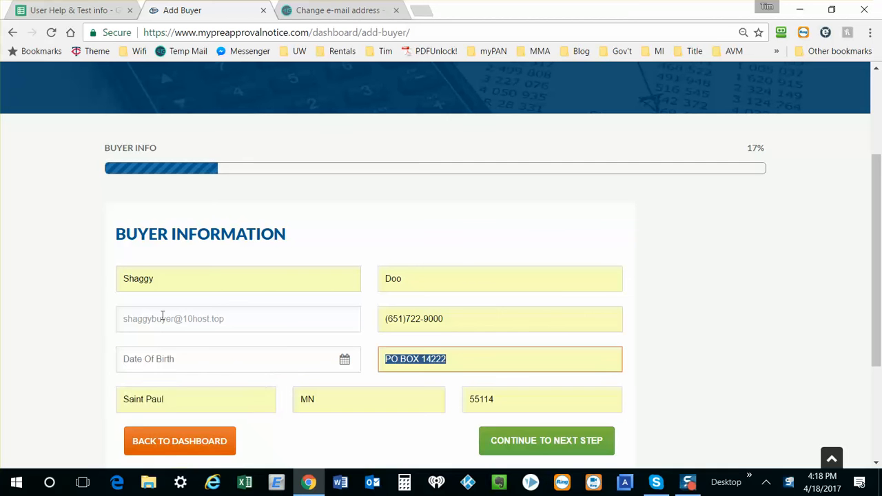
left_click(152, 356)
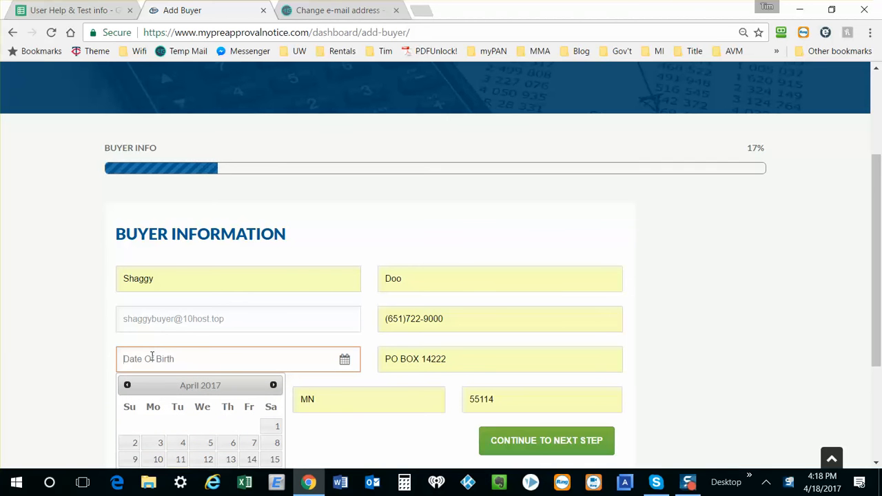
left_click(160, 443)
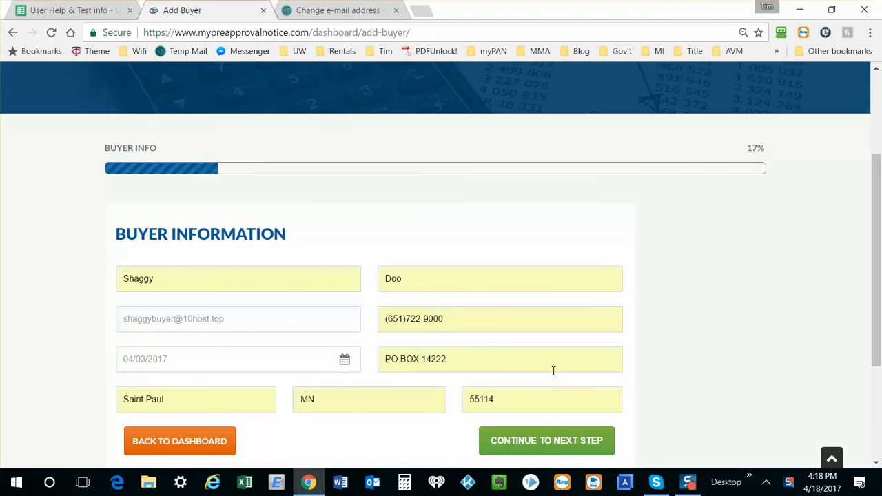
left_click(539, 441)
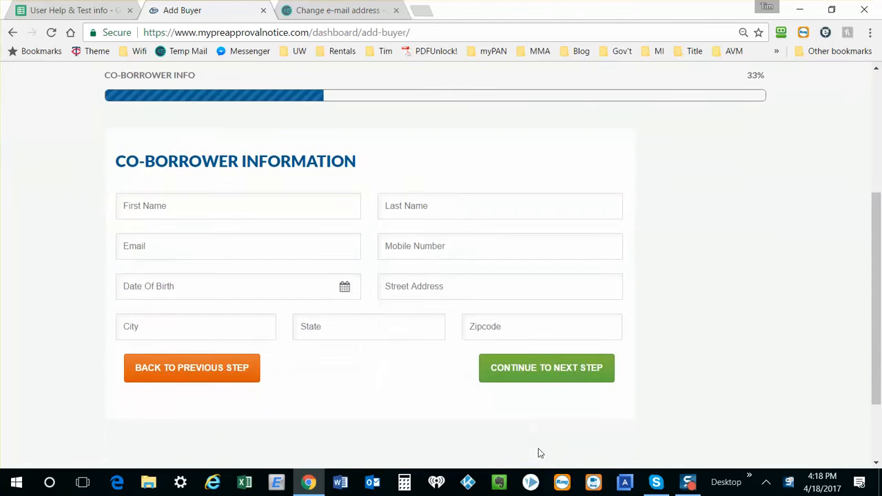
left_click(550, 362)
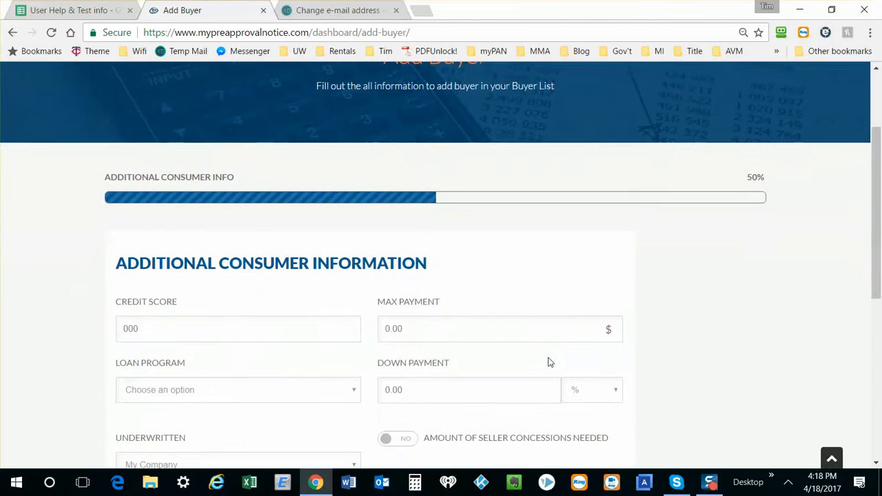
Step: Enter a credit score of 720 and a maximum payment of $1732.87 in the additional consumer information
scroll(230, 222, "down", 1)
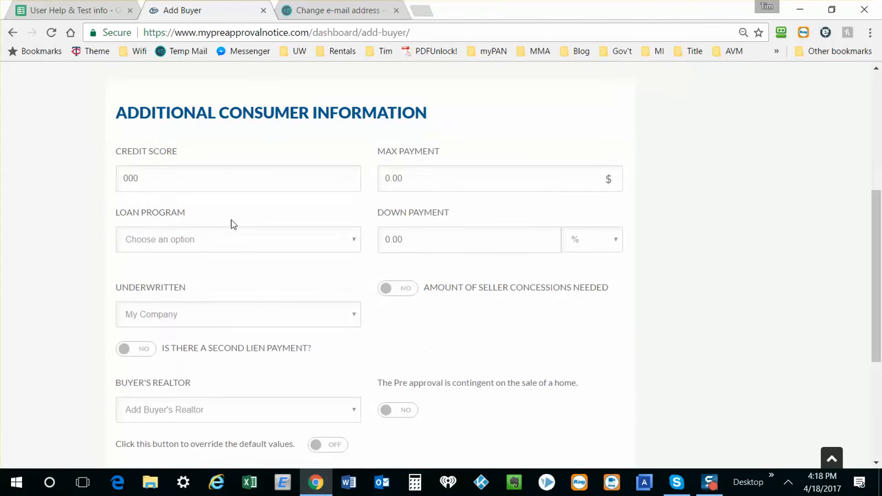
left_click(148, 178)
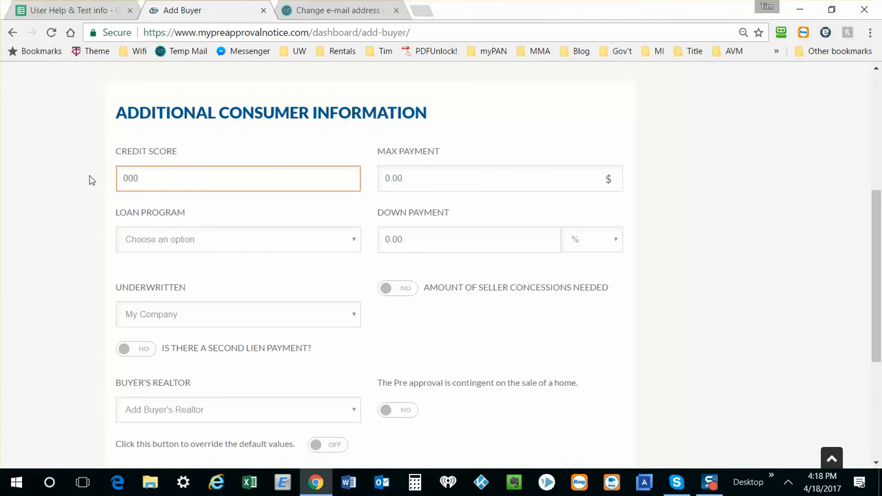
type("720")
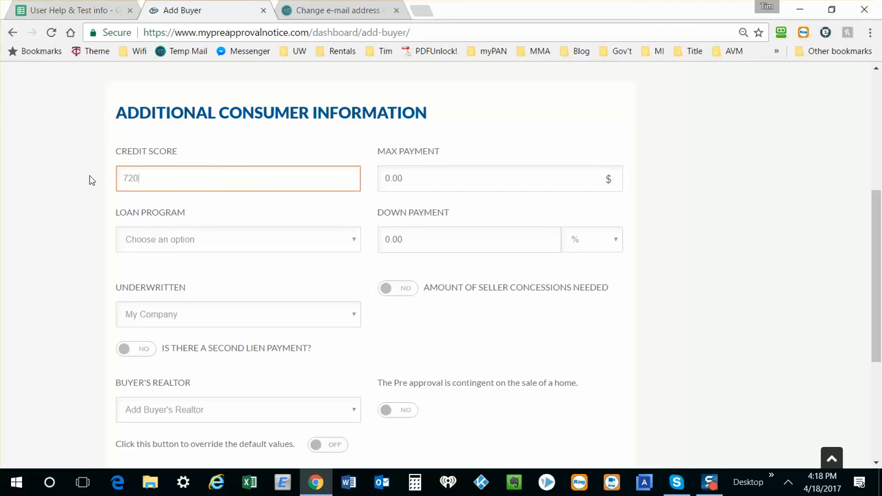
key("Tab")
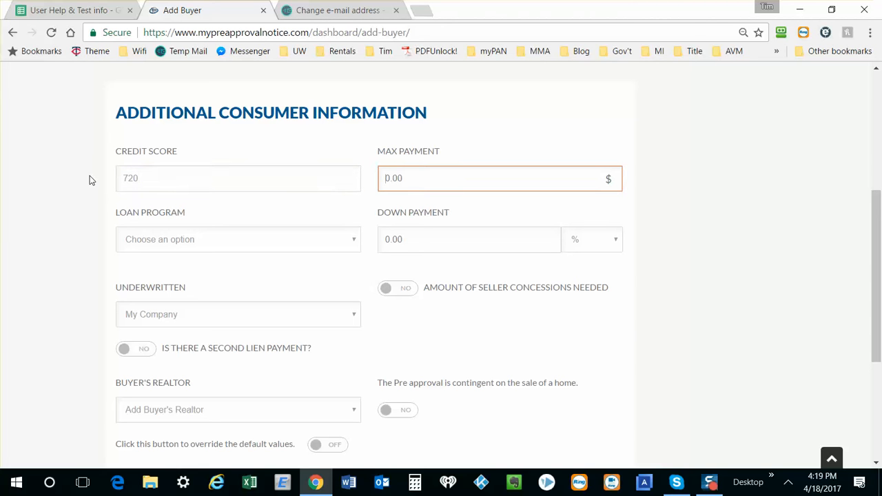
type("1")
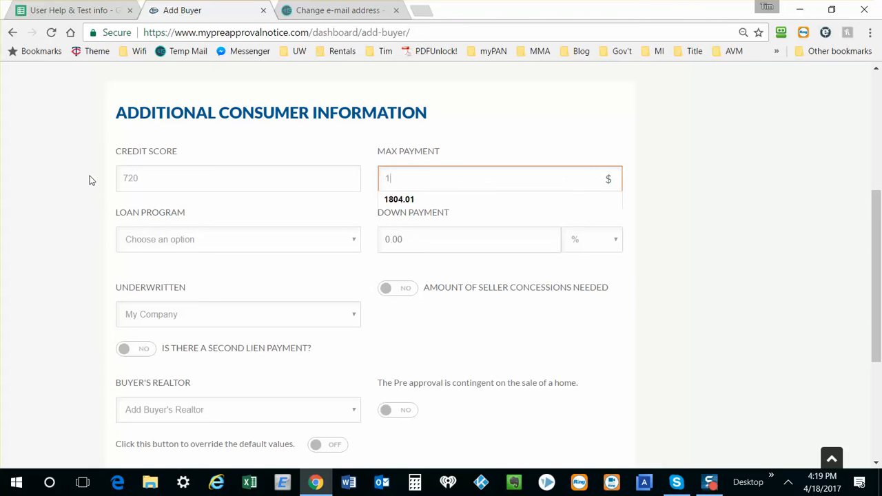
type("732")
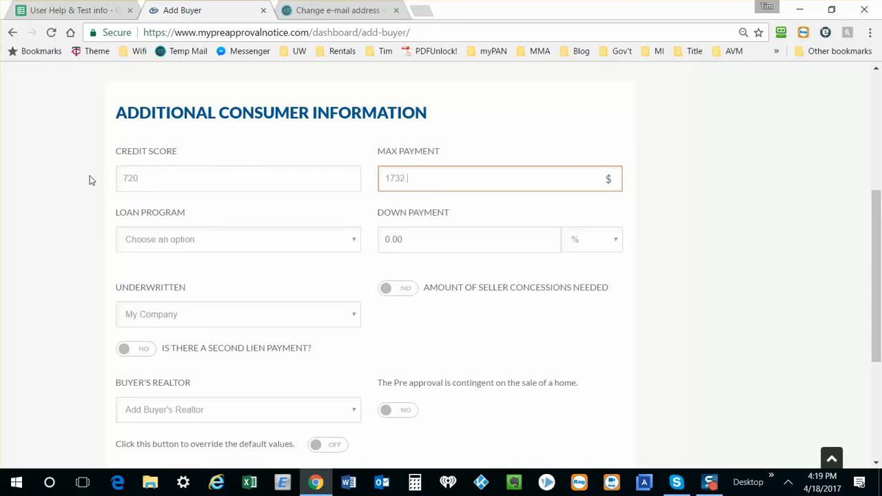
type(".87")
Step: Select the Conventional 30 Year loan program and set the down payment to 20%
left_click(181, 240)
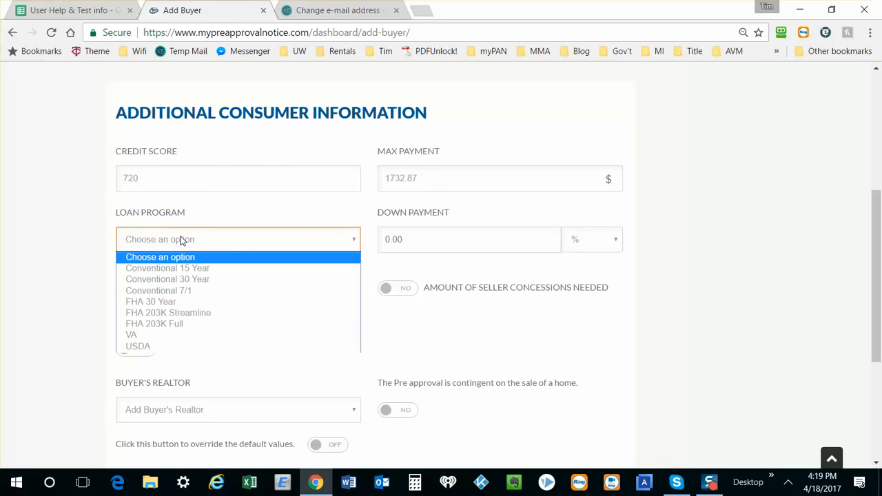
left_click(181, 284)
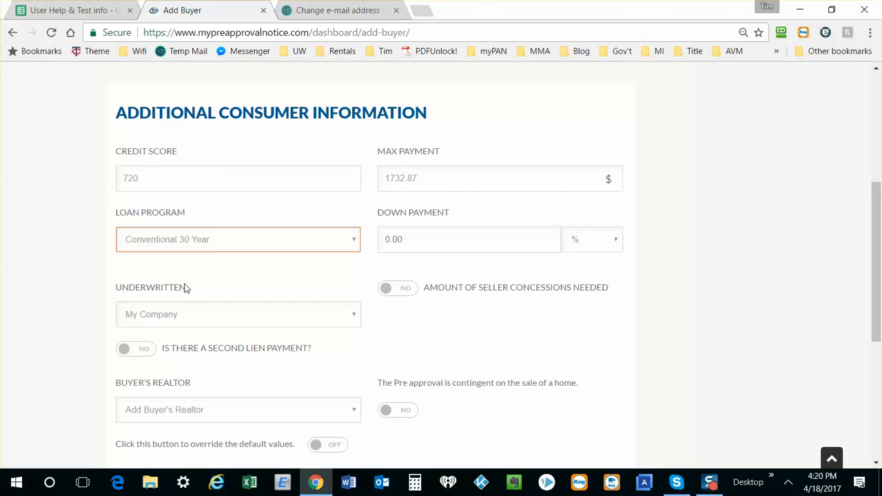
left_click(384, 238)
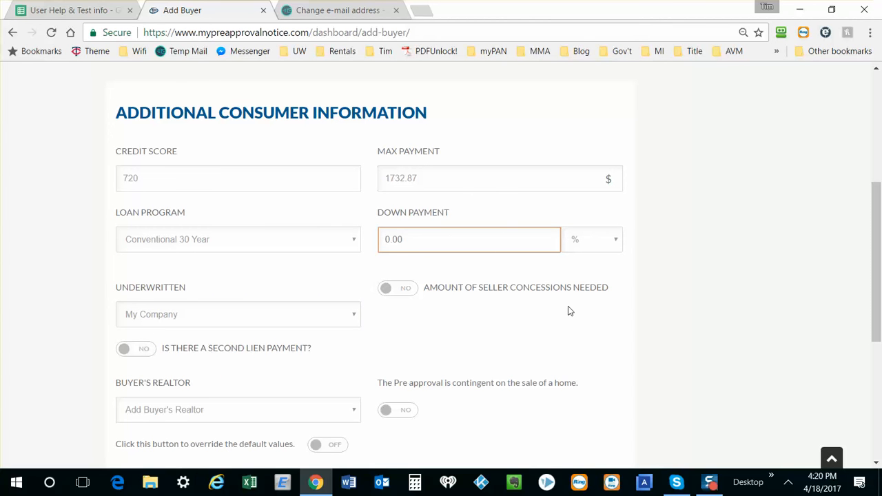
type("20")
key("Tab")
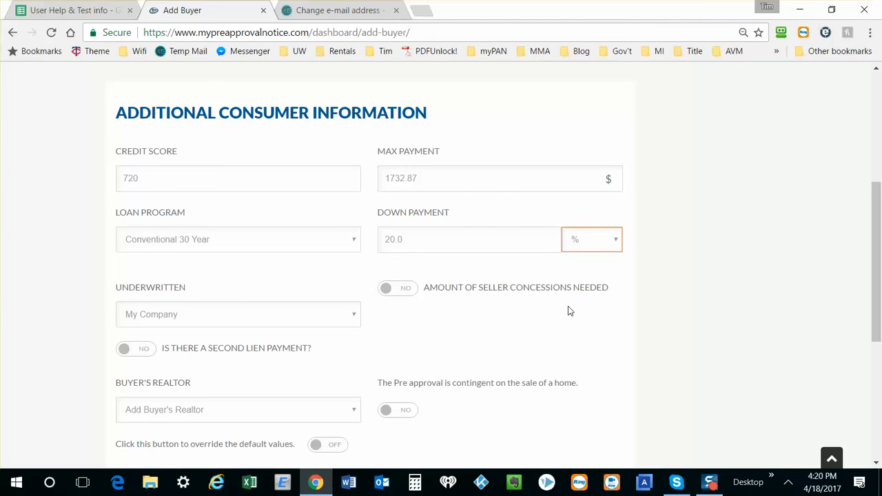
Step: Check the available underwriting options, keeping My Company selected
scroll(568, 310, "down", 1)
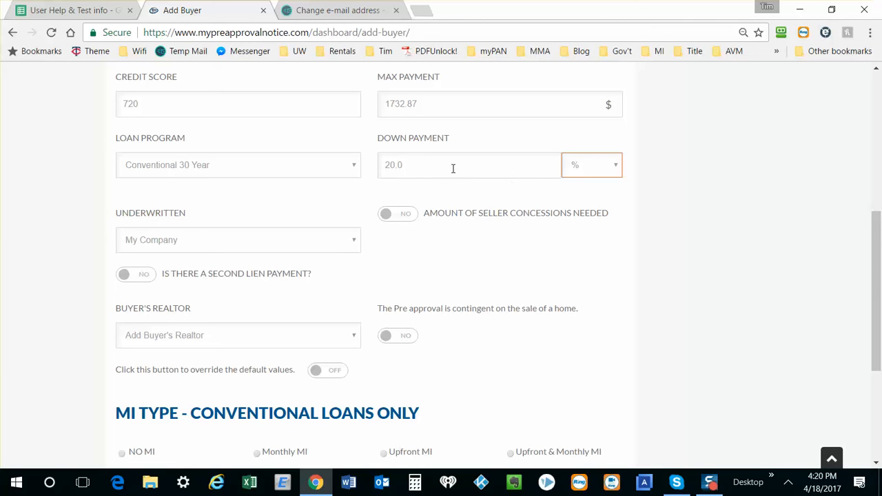
left_click(338, 247)
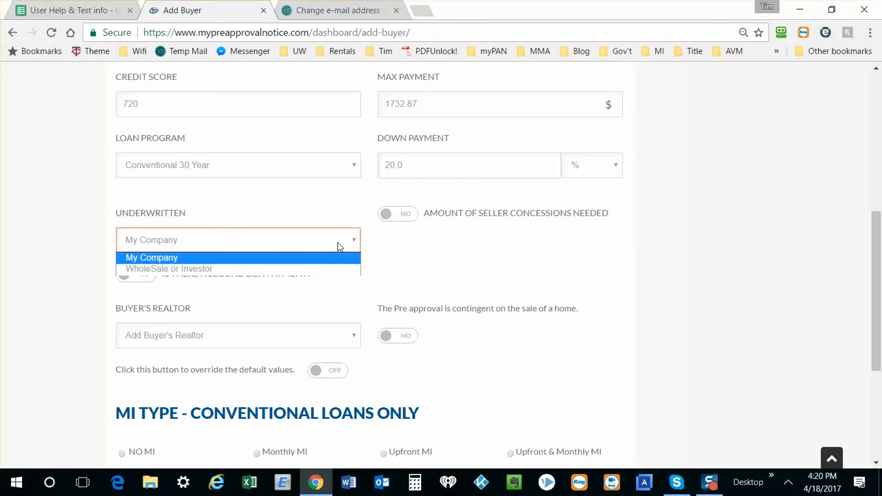
left_click(338, 247)
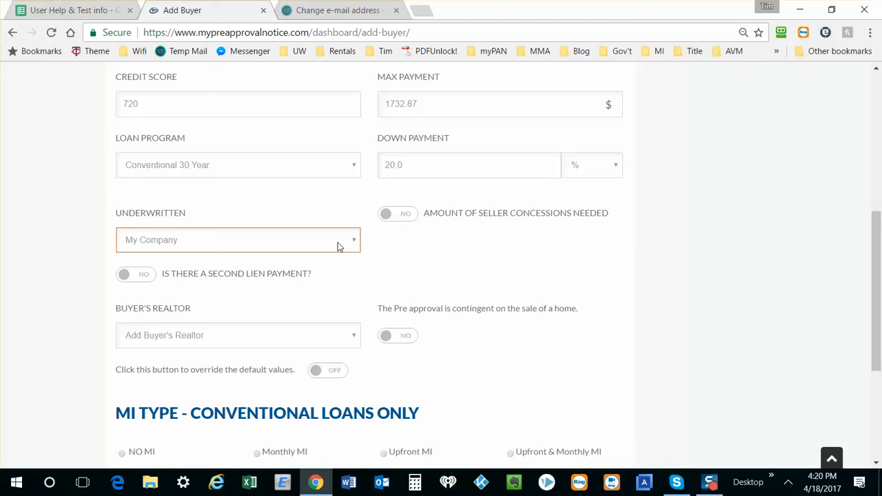
Step: Enable the amount of seller concessions needed and set it to 3%
left_click(402, 217)
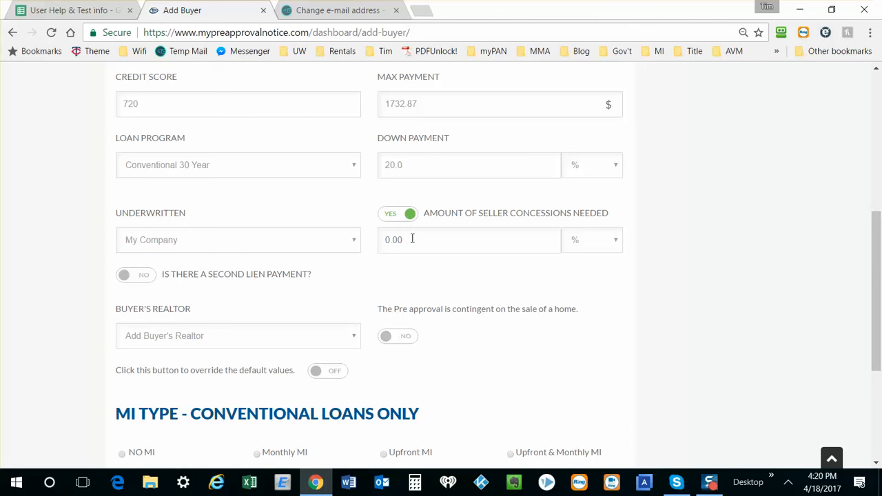
left_click(413, 238)
type("3")
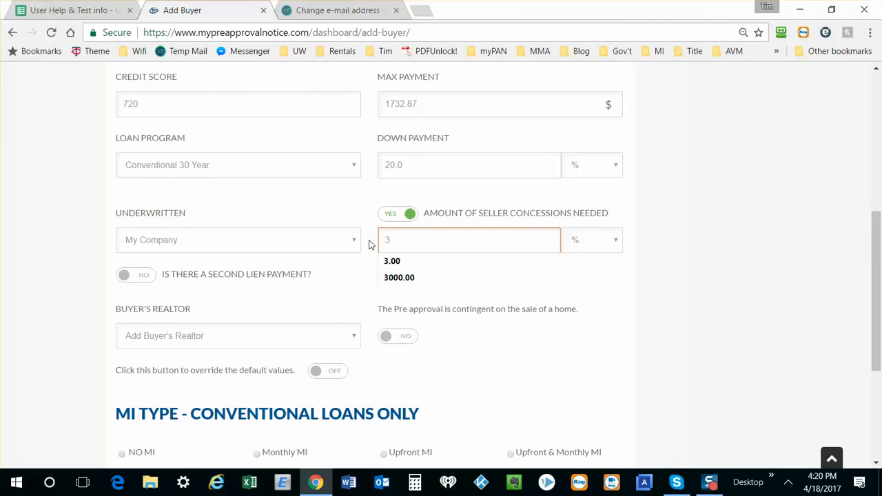
key("Tab")
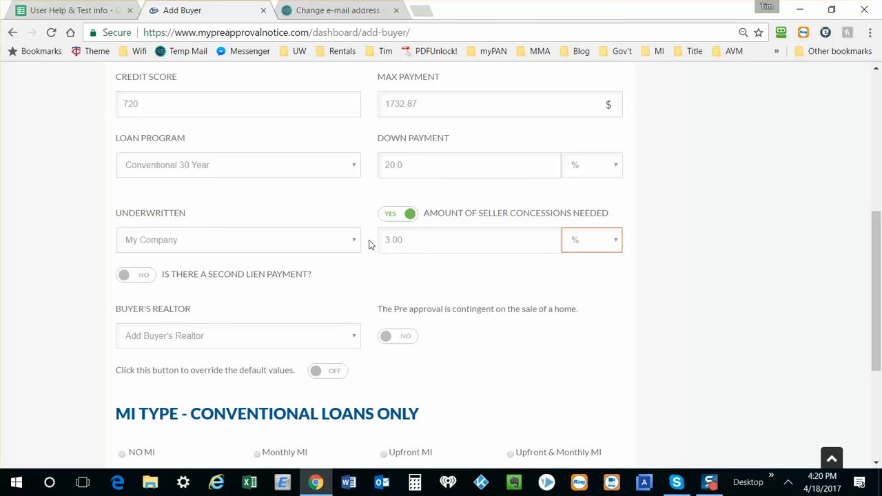
Step: Change the seller concessions to 4500 and set their unit to dollars
left_click(530, 245)
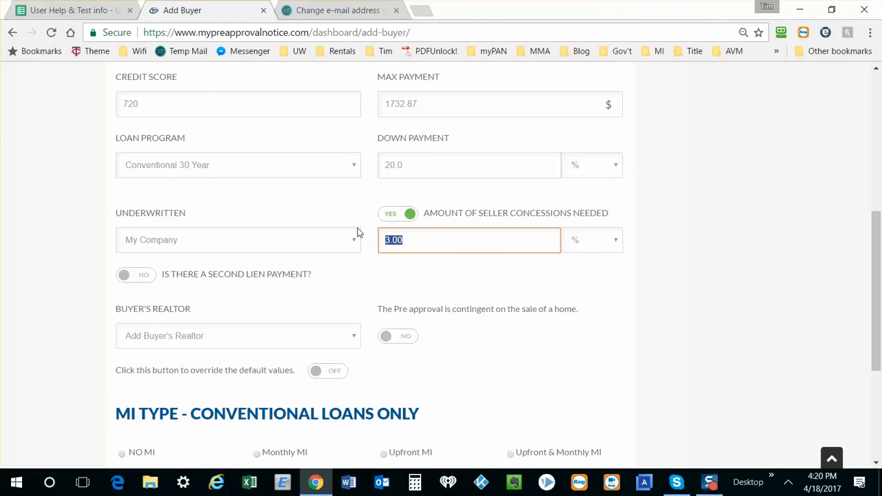
type("4500")
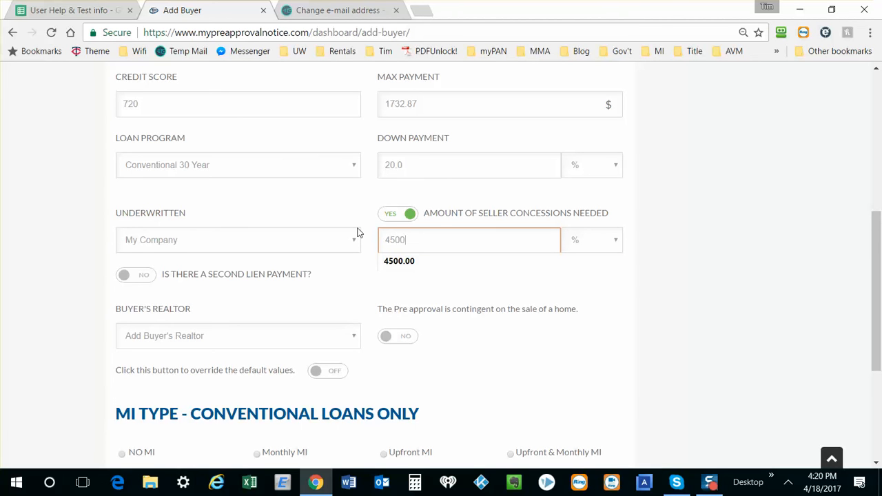
key("Tab")
left_click(599, 247)
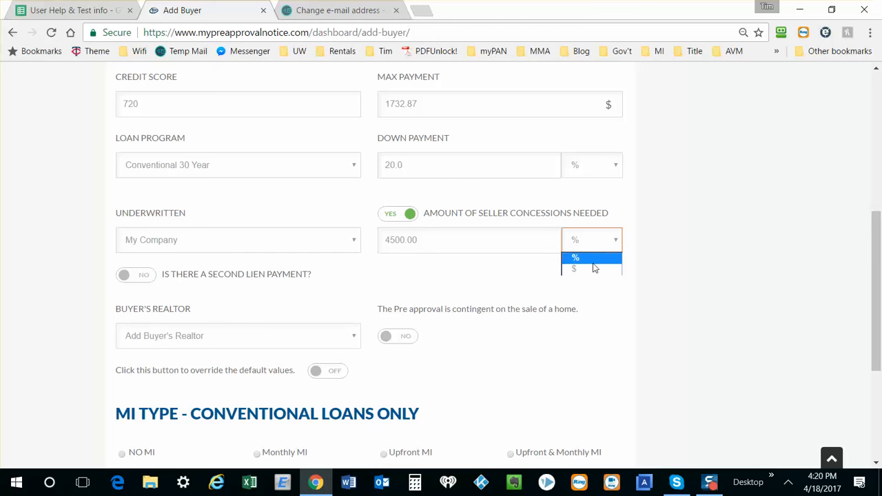
left_click(595, 269)
Step: Examine the extra fields offered for a second lien payment, leaving that option set to No
scroll(595, 271, "down", 2)
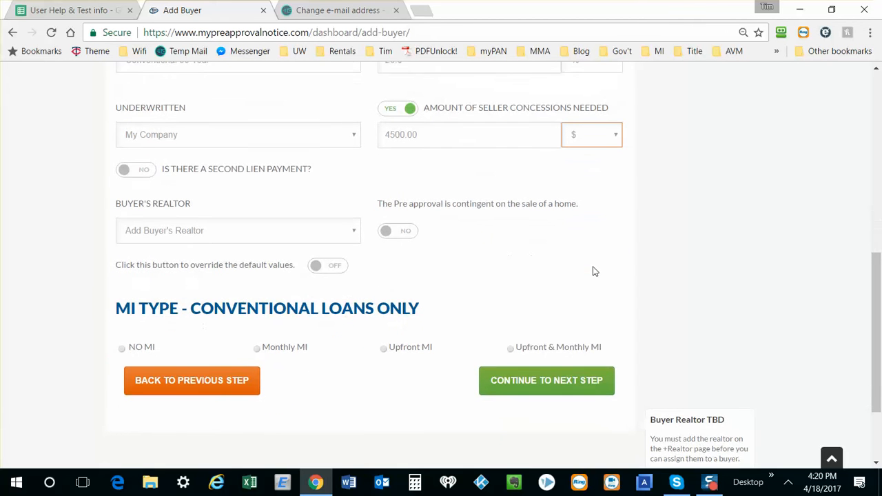
left_click(147, 175)
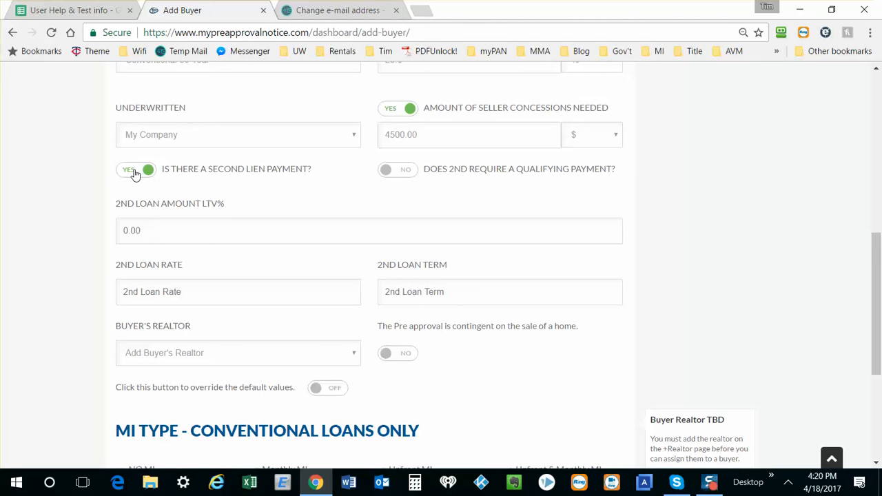
left_click(136, 172)
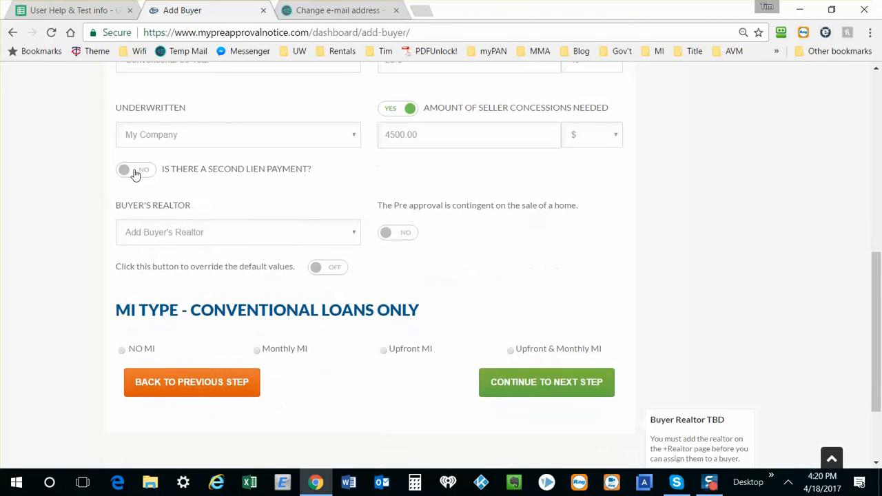
Step: Assign the first named realtor in the list as the buyer's realtor and try the default-values override, leaving it off
left_click(349, 236)
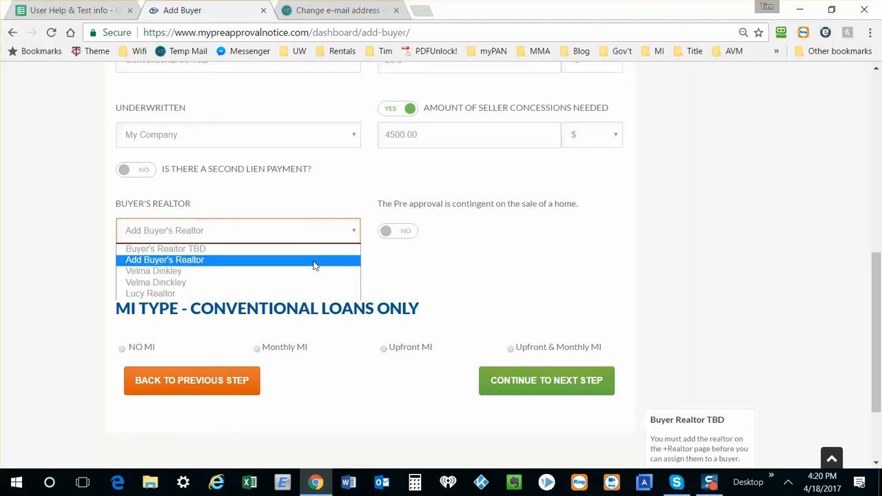
left_click(184, 276)
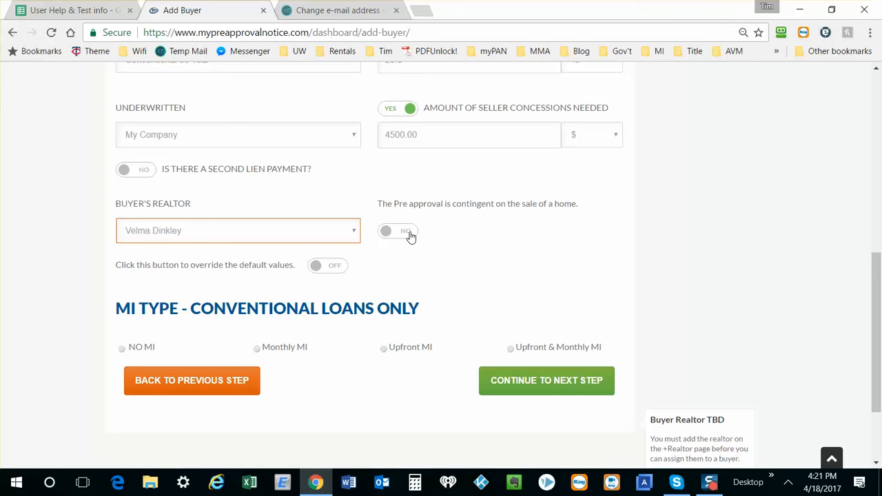
left_click(328, 267)
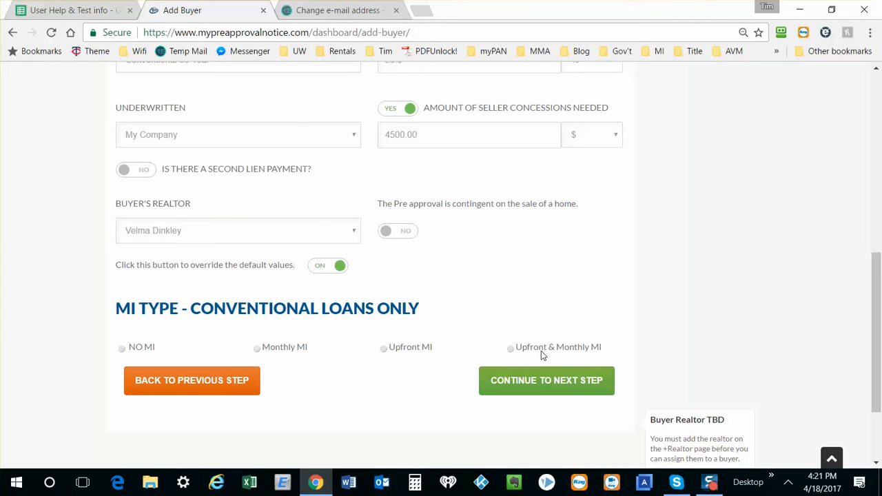
left_click(317, 268)
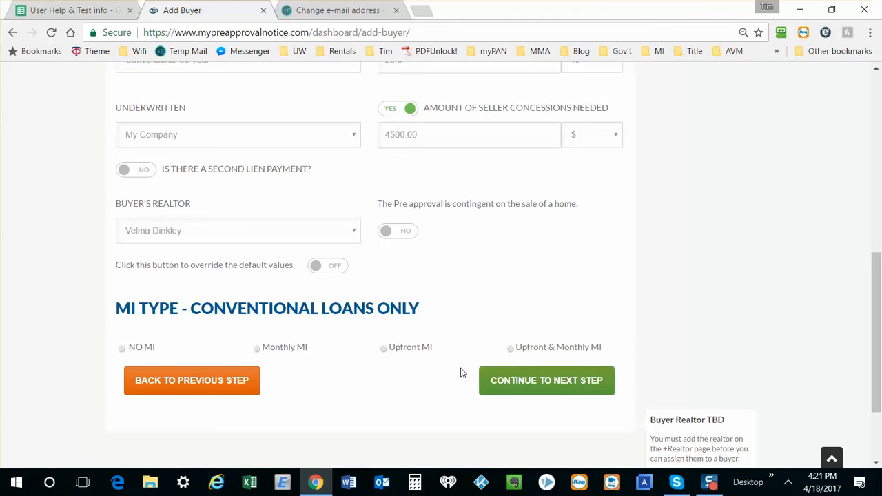
Step: Choose NO MI as the mortgage insurance type and continue to the share settings
left_click(122, 348)
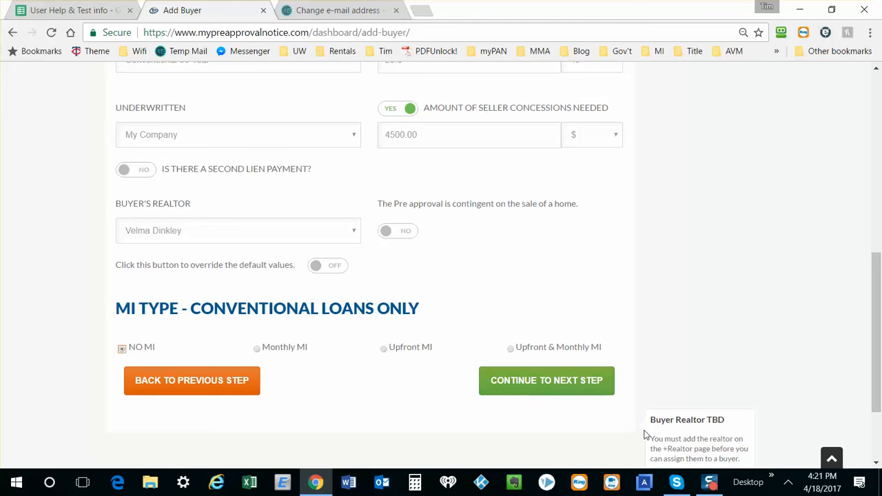
left_click(581, 386)
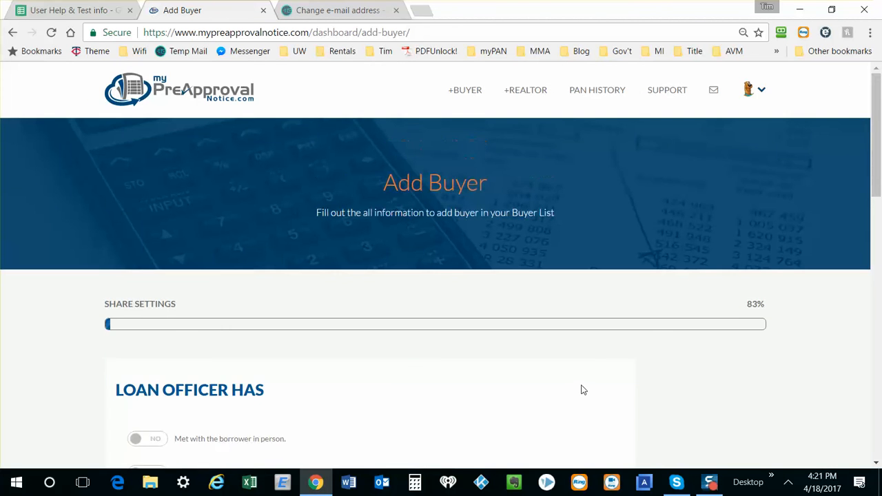
Step: Mark as Yes the in-person meeting, income documentation, asset documentation, automated underwriting approval and credit report review
scroll(581, 390, "down", 4)
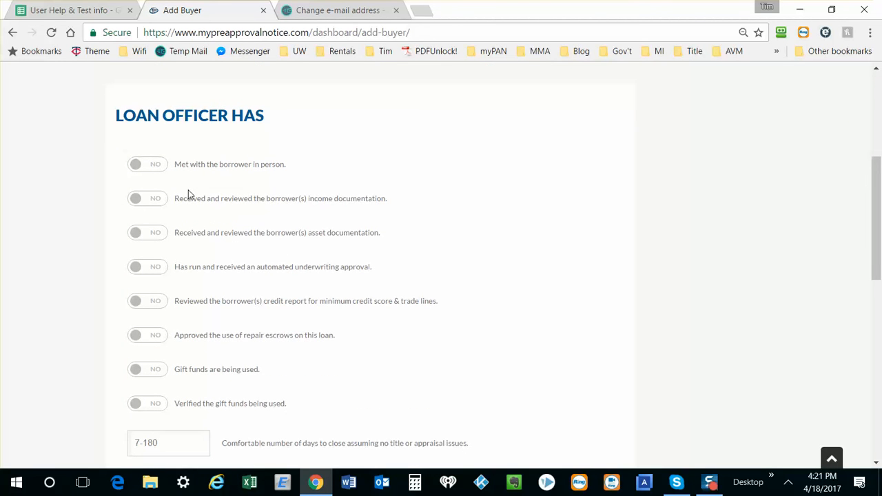
scroll(191, 175, "down", 1)
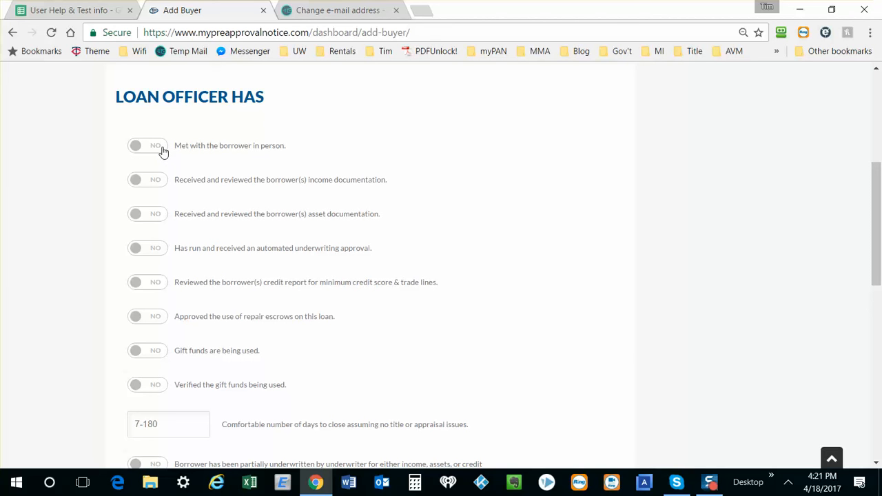
left_click(163, 149)
left_click(160, 186)
left_click(156, 216)
left_click(158, 252)
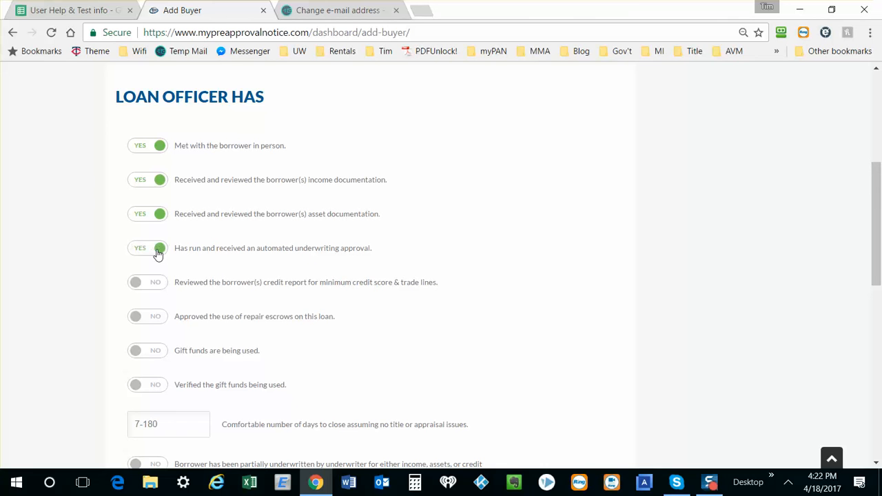
left_click(153, 287)
Step: Set the comfortable number of days to close to 40, leaving the repair escrow and gift fund options at No
scroll(154, 287, "down", 1)
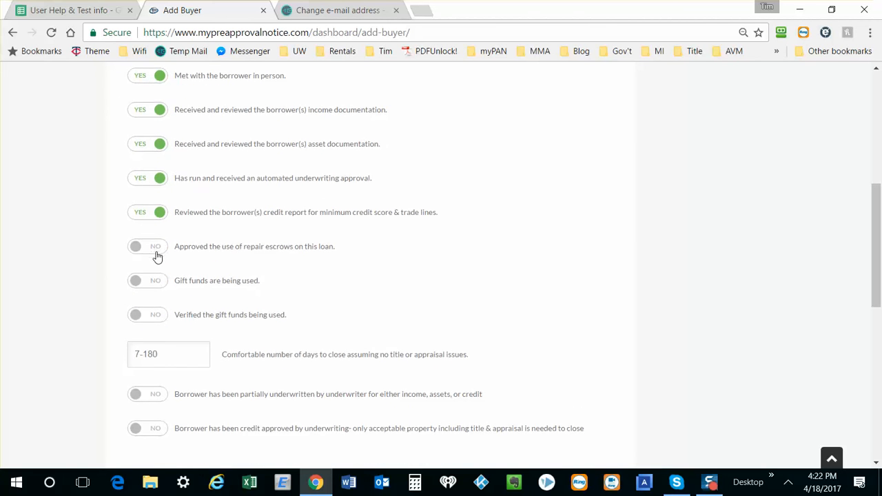
scroll(157, 255, "down", 1)
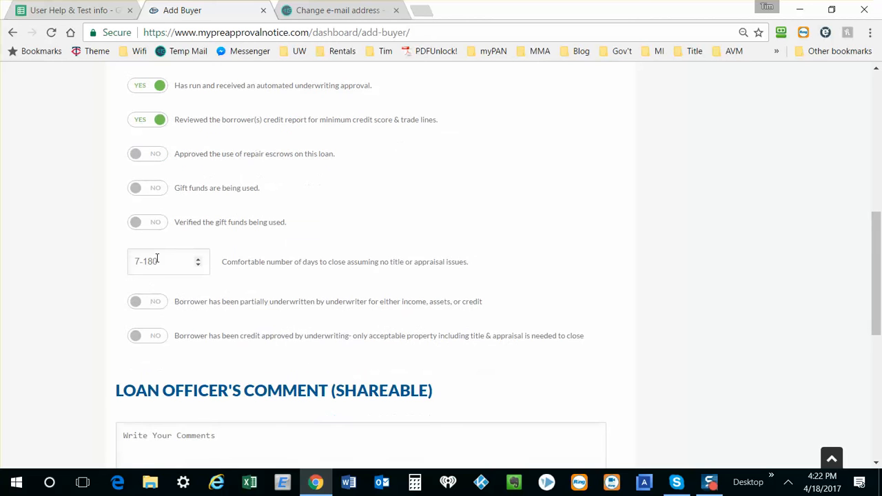
left_click(163, 261)
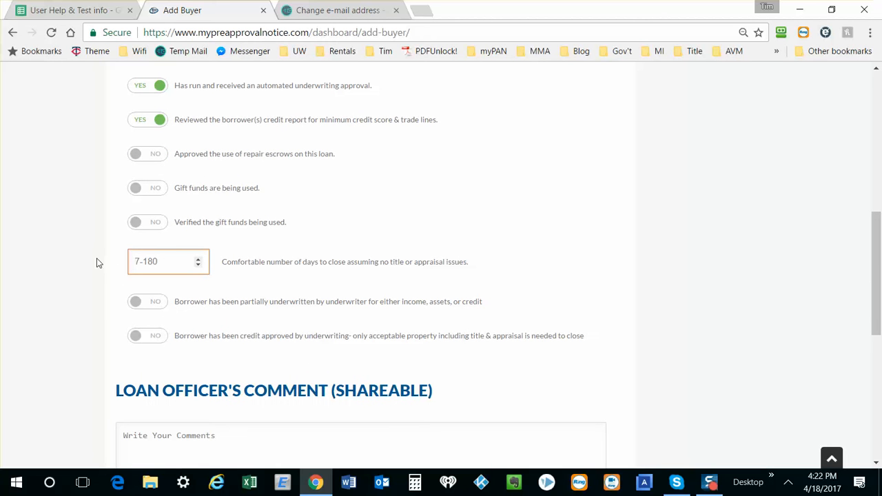
type("40")
key("Tab")
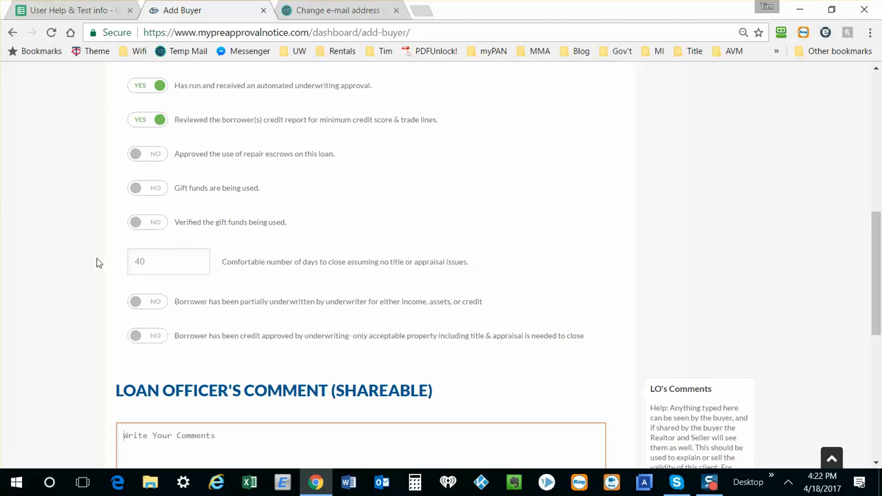
Step: Try the partially underwritten option, and mark the borrower as credit approved by underwriting instead
scroll(96, 262, "down", 1)
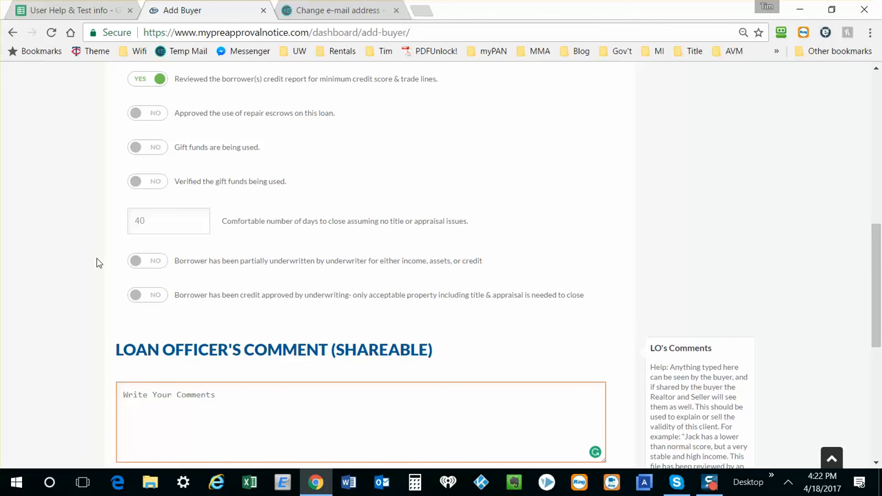
left_click(155, 263)
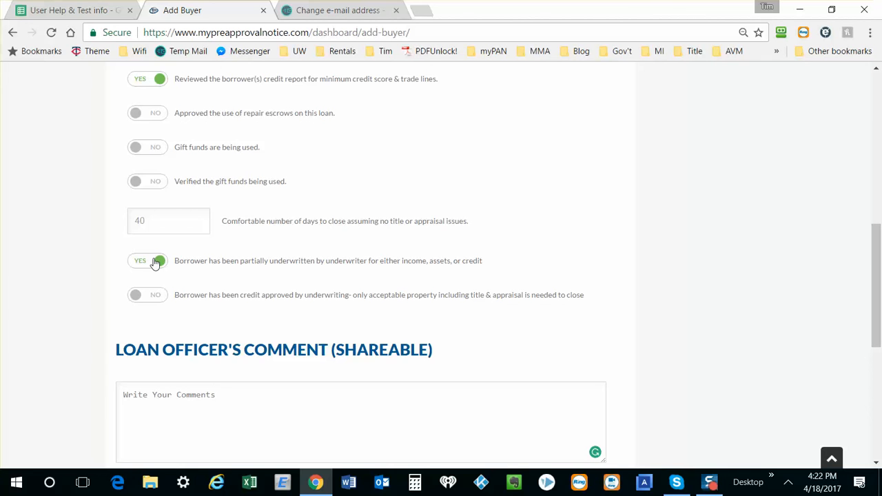
left_click(160, 299)
Step: Begin the shareable loan officer's comment with the buyer's first name and "has been credit approved by underwriting and could close sooner if needed,"
scroll(151, 274, "down", 3)
left_click(148, 286)
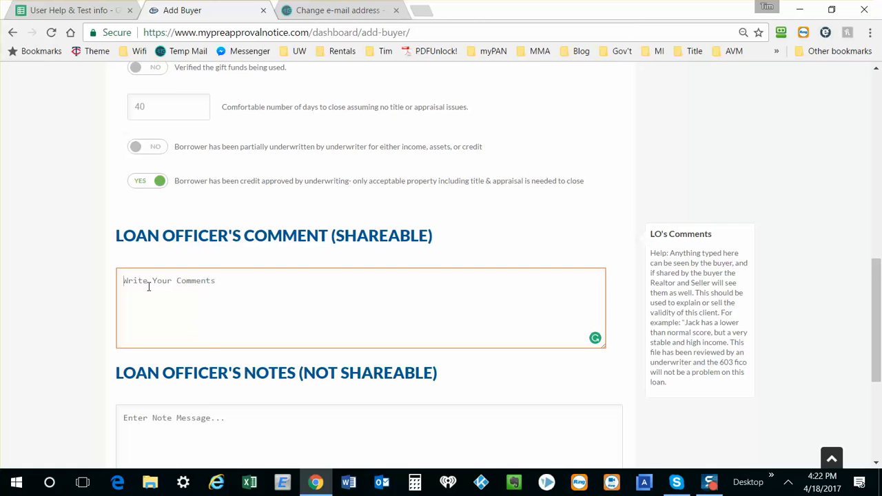
type("Shar")
type("gy has be")
type("en credit")
type(" approvve")
key("BackSpace")
type("ed b")
key("BackSpace")
type("by u")
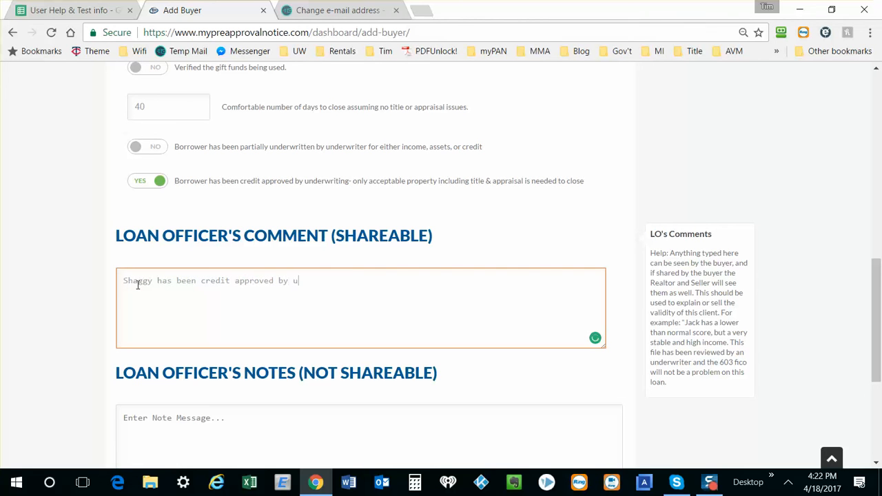
type("nderwriting and could close s")
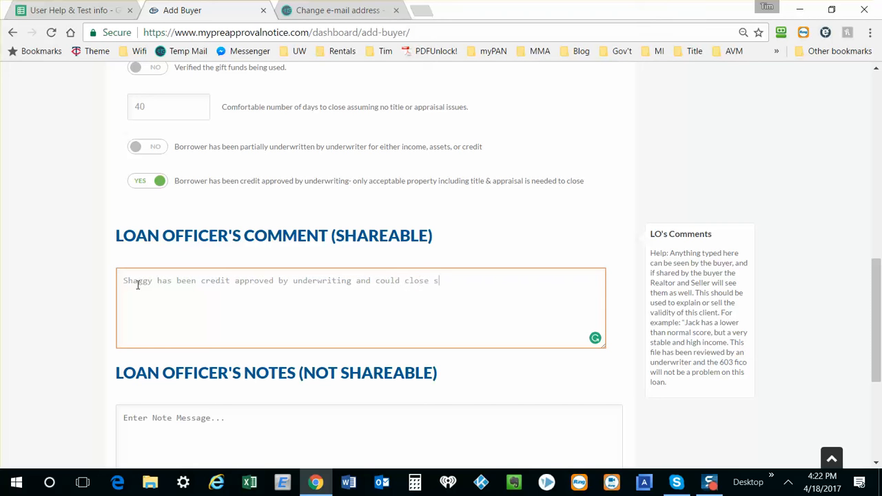
type("ooner if nee")
type("ded, ")
type("but not ")
type("let")
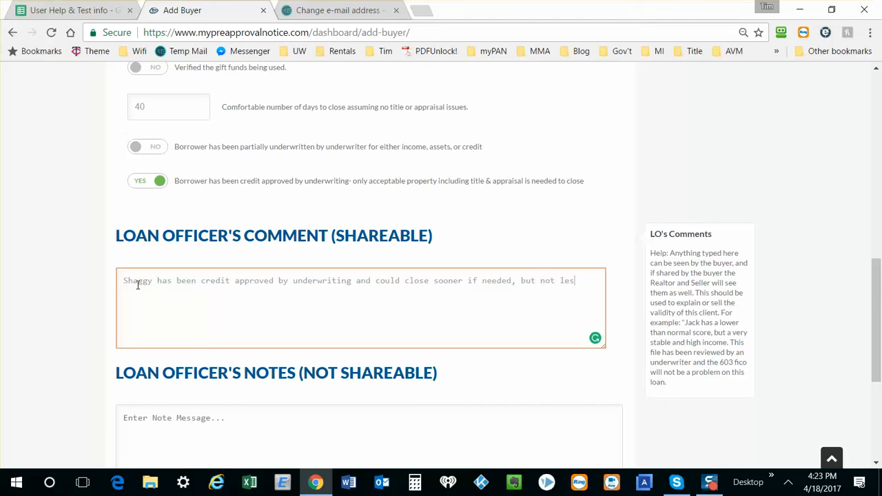
type("s than 20 days afer")
Step: Complete the shareable comment with "but not less than 20 days after receipt of signed purchase.", correcting the spelling of the last word
key("BackSpace")
key("BackSpace")
type("ter rec")
type("iep")
key("BackSpace")
key("BackSpace")
key("BackSpace")
type("eipt of sid")
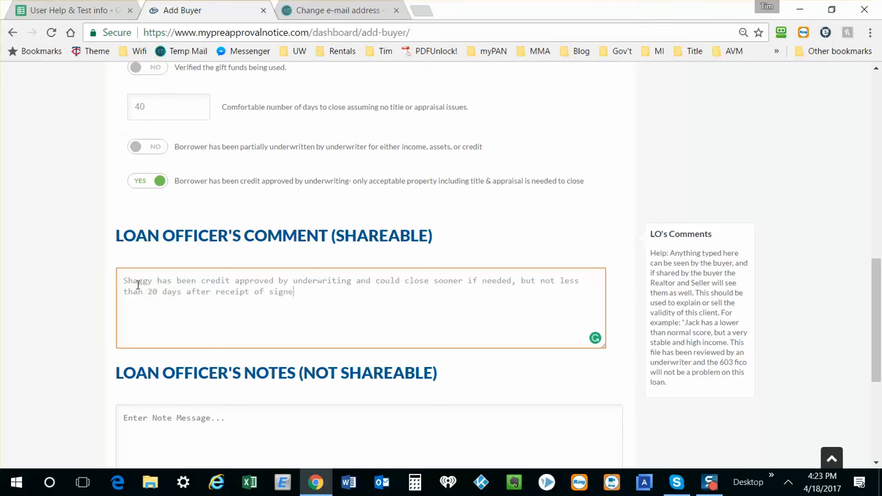
type("d purhs")
key("BackSpace")
type("ars")
key("BackSpace")
key("BackSpace")
type("se.")
scroll(138, 285, "down", 1)
mouse_move(310, 237)
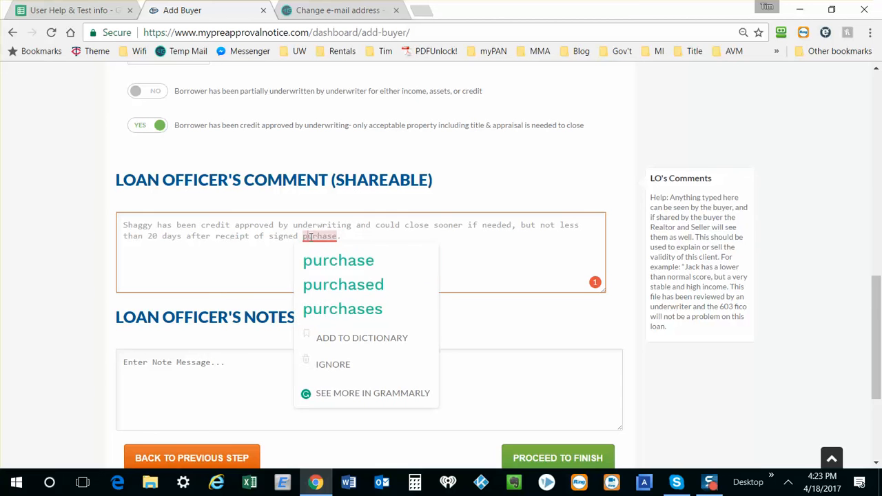
left_click(319, 261)
Step: Enter the non-shareable note: the buyer's first name and "requested USDA approval but makes 20,000 more than the income limit", with spelling corrected
scroll(319, 262, "down", 2)
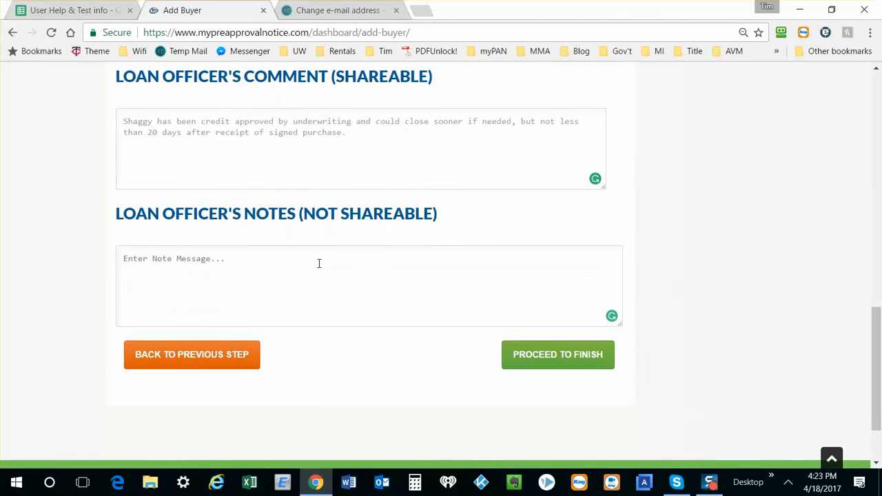
left_click(319, 264)
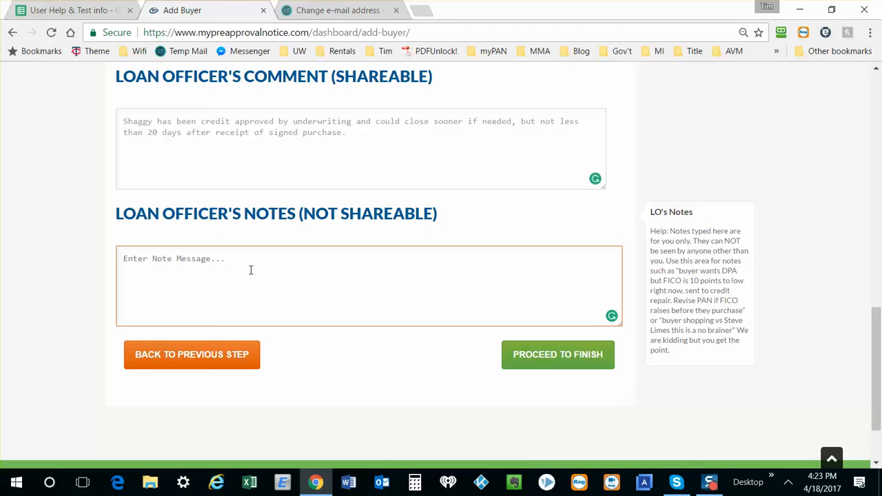
type("Shaggy ")
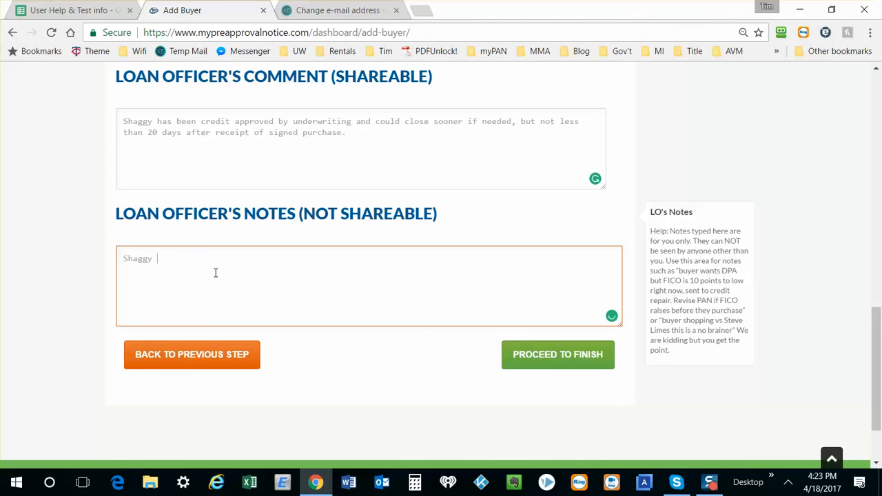
type("requesteed")
key("BackSpace")
key("BackSpace")
key("BackSpace")
type("d usda")
key("BackSpace")
key("BackSpace")
key("BackSpace")
key("BackSpace")
type("USDA approval but makes 20")
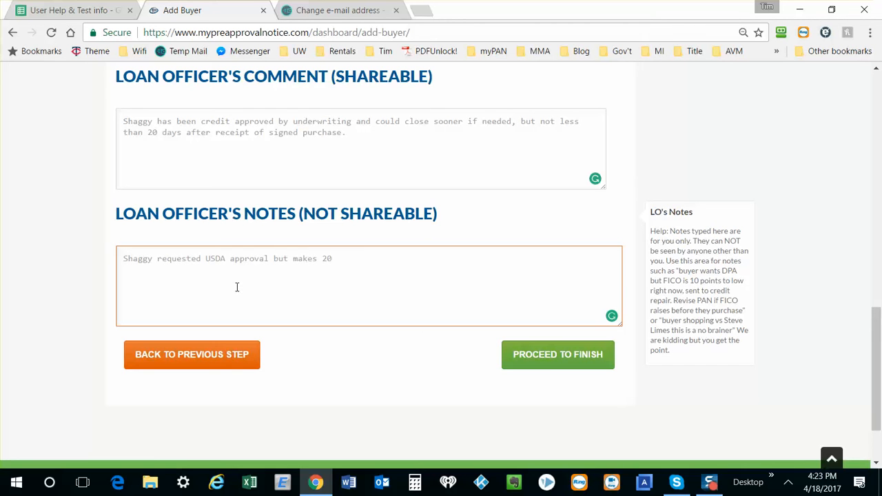
type(",000 more than the in")
key("BackSpace")
type("nomc")
key("BackSpace")
key("BackSpace")
key("BackSpace")
type("me ")
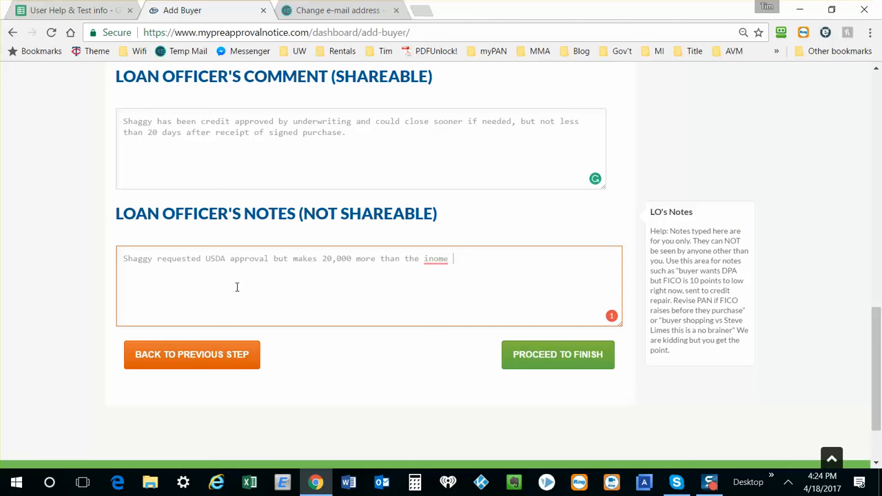
type("limit")
mouse_move(435, 260)
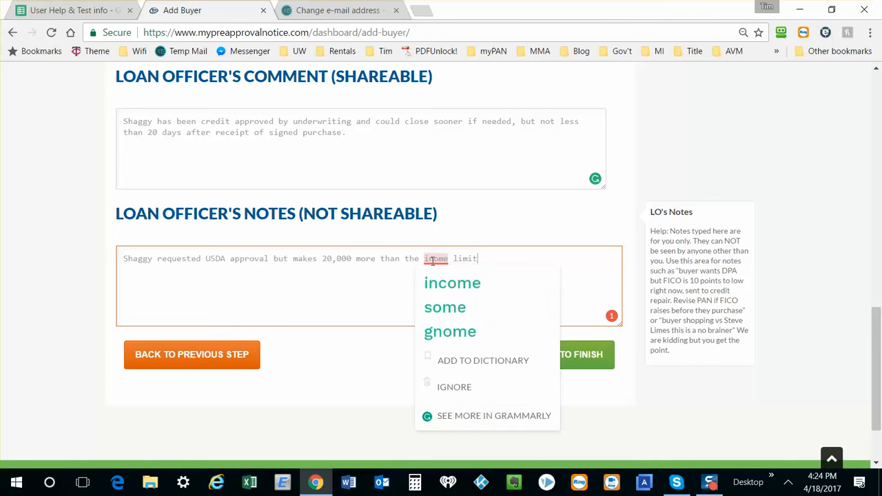
left_click(452, 282)
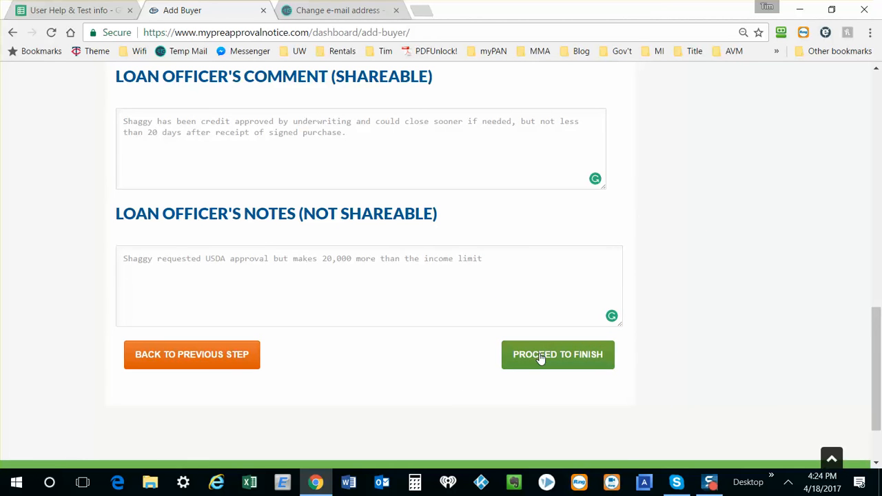
Step: Finish adding the buyer and go to the dashboard
left_click(541, 357)
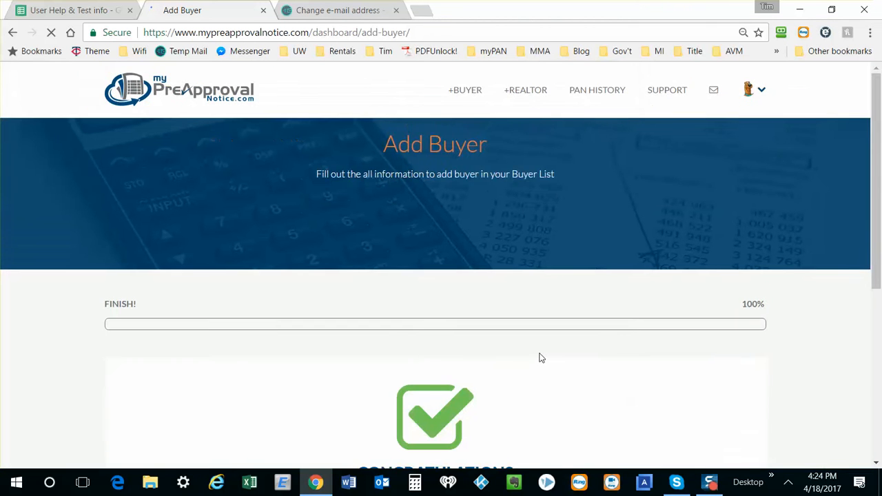
scroll(541, 358, "down", 2)
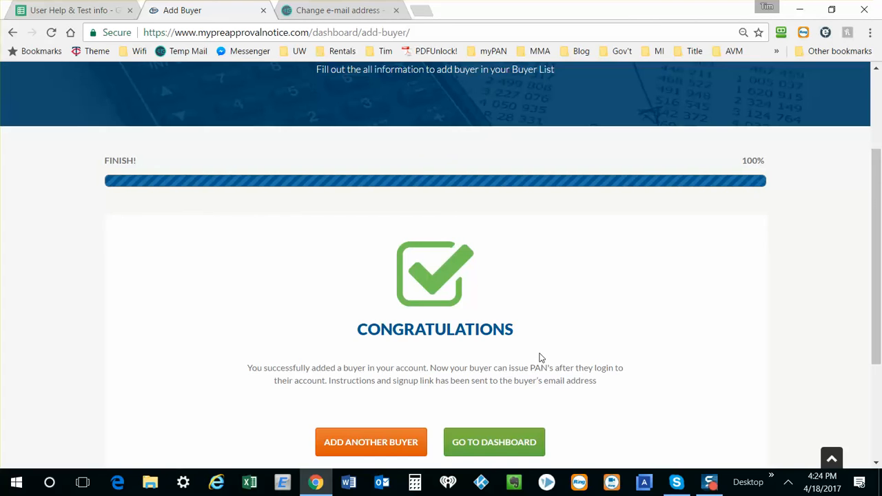
scroll(541, 358, "down", 2)
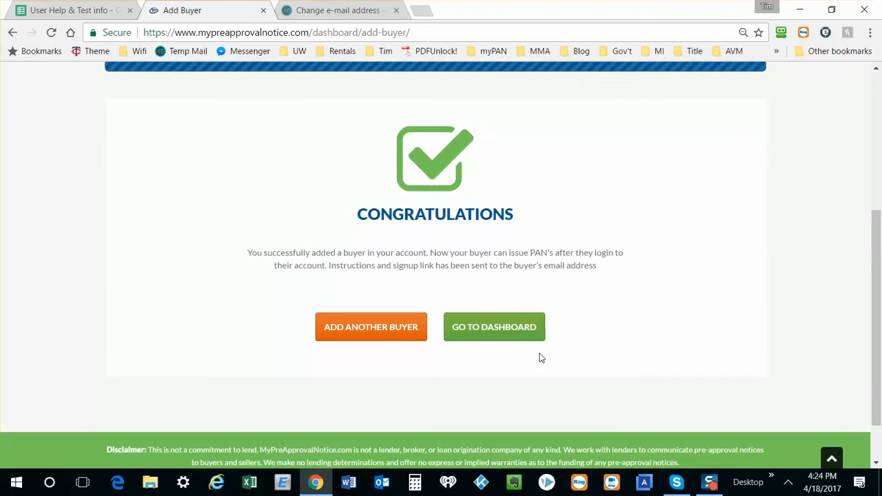
scroll(541, 358, "up", 1)
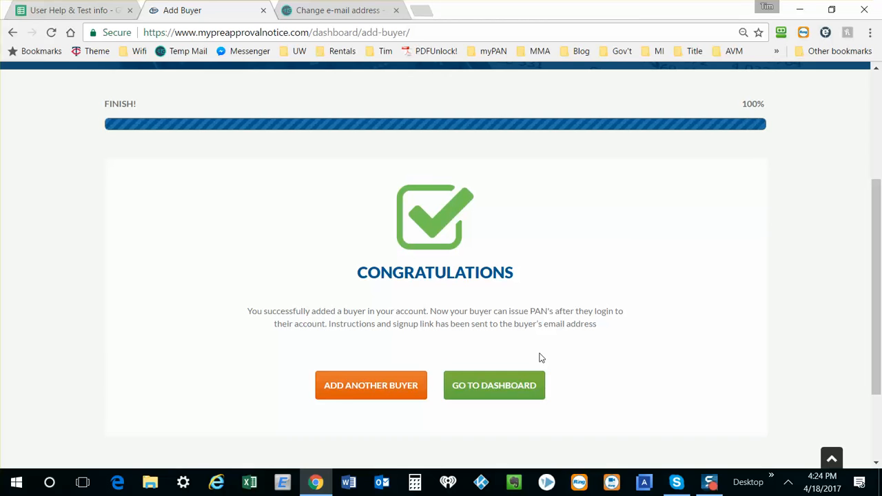
left_click(497, 383)
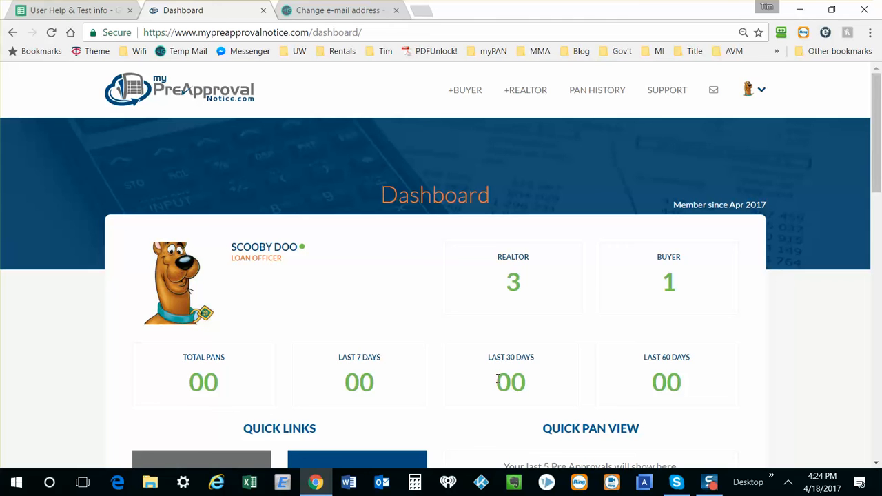
scroll(497, 378, "down", 3)
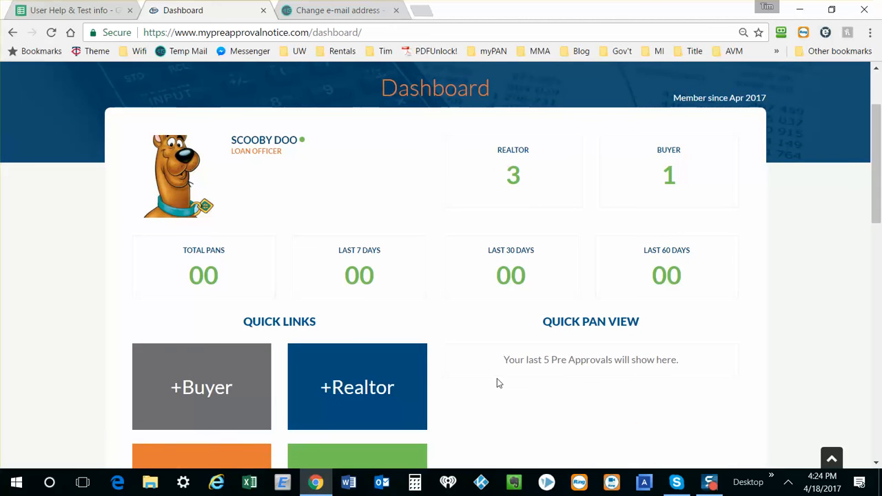